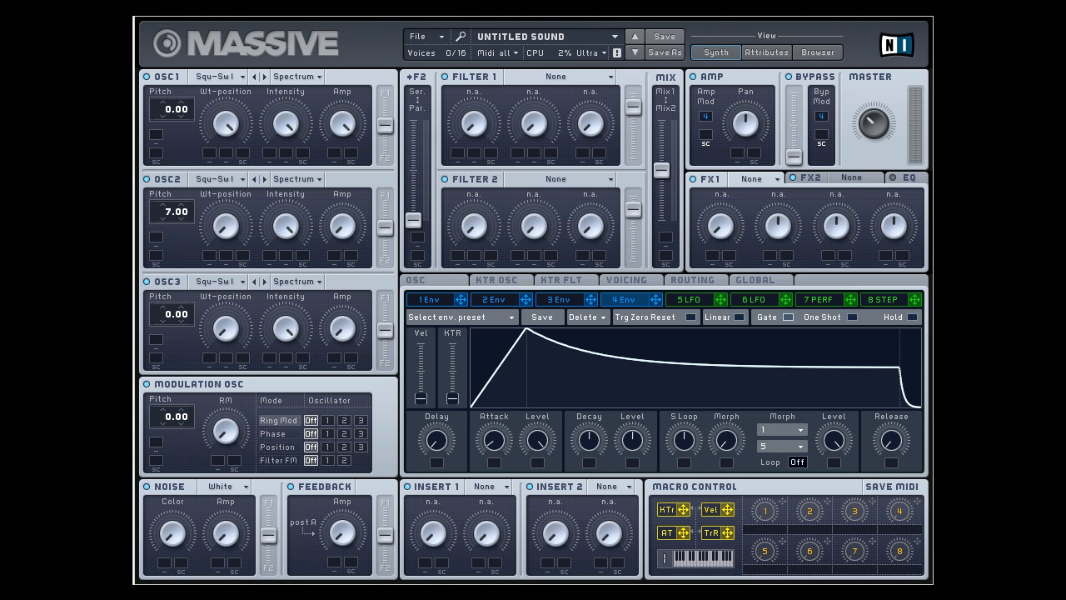
- Shape envelope 4 by adjusting its release and decay times and lowering its decay level to minimum
left_click_drag(892, 441, 855, 455)
mouse_move(593, 448)
left_mouse_down()
mouse_move(590, 478)
mouse_move(587, 444)
left_mouse_up()
left_click_drag(590, 441, 591, 466)
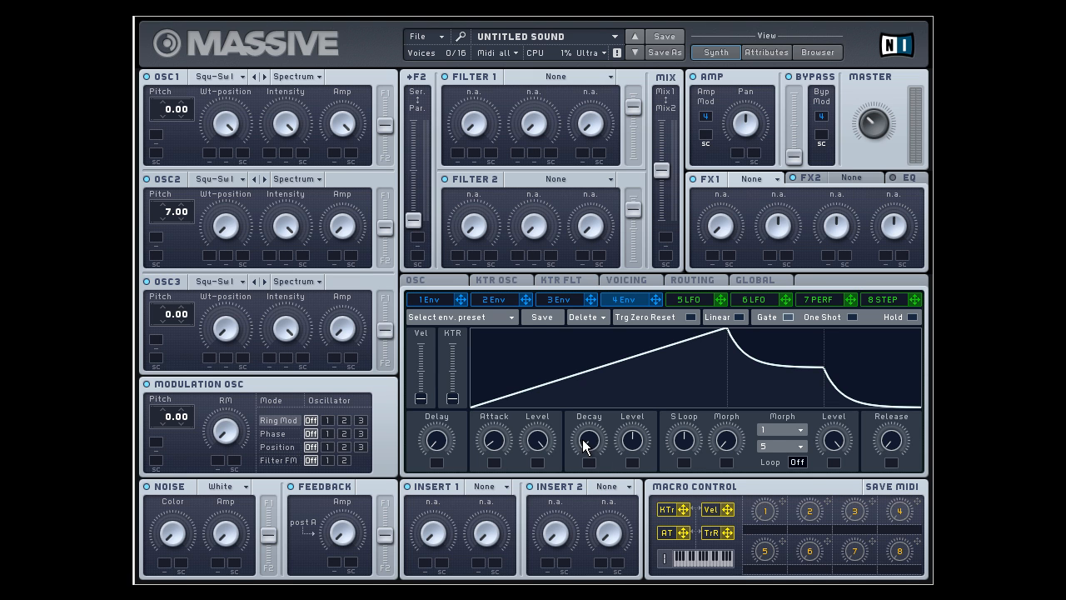
left_click_drag(586, 454, 633, 471)
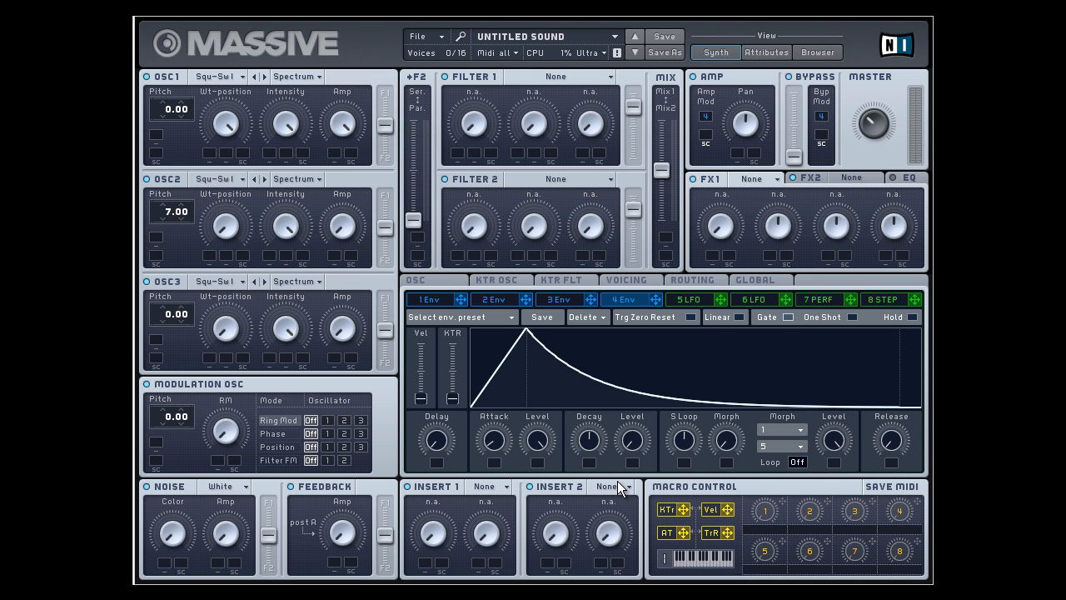
mouse_move(591, 441)
left_mouse_down()
mouse_move(592, 464)
mouse_move(577, 381)
mouse_move(584, 464)
mouse_move(566, 443)
left_mouse_up()
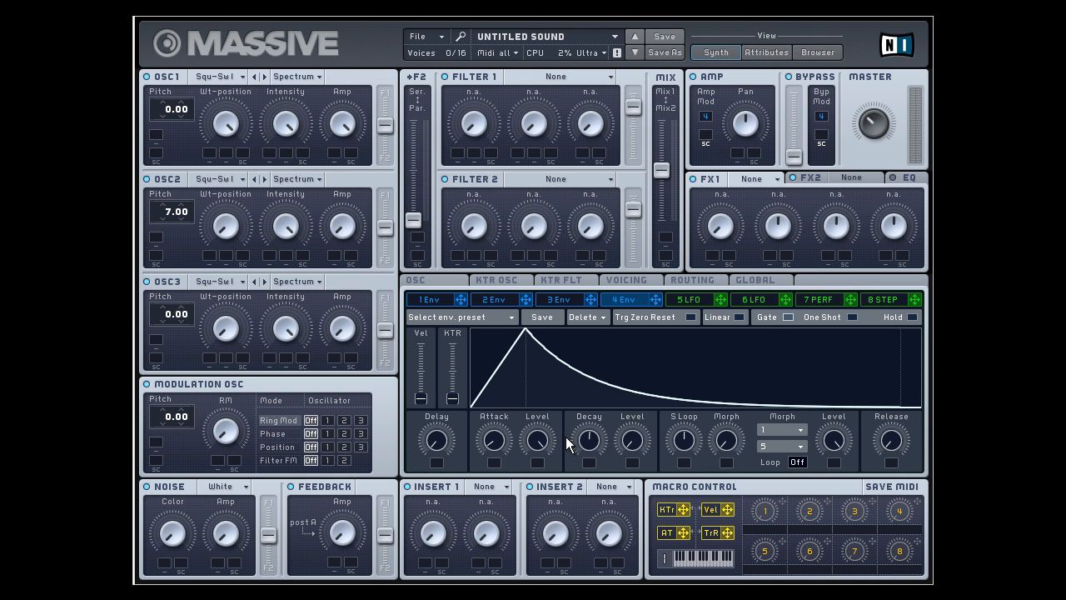
left_click(222, 75)
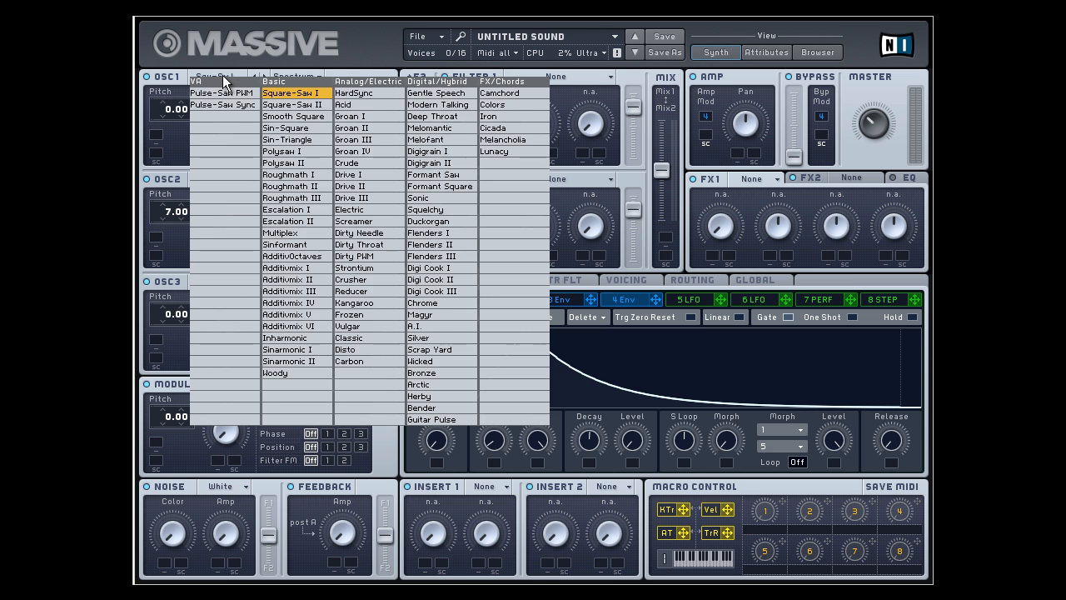
left_click(254, 29)
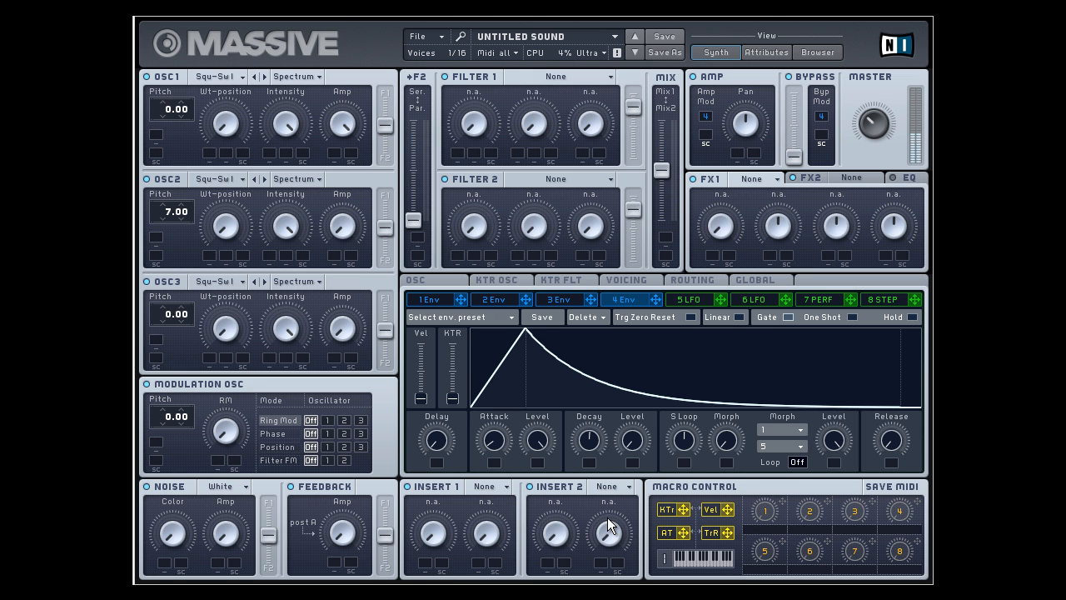
mouse_move(588, 442)
left_mouse_down()
mouse_move(589, 462)
mouse_move(579, 420)
mouse_move(581, 464)
mouse_move(576, 433)
left_mouse_up()
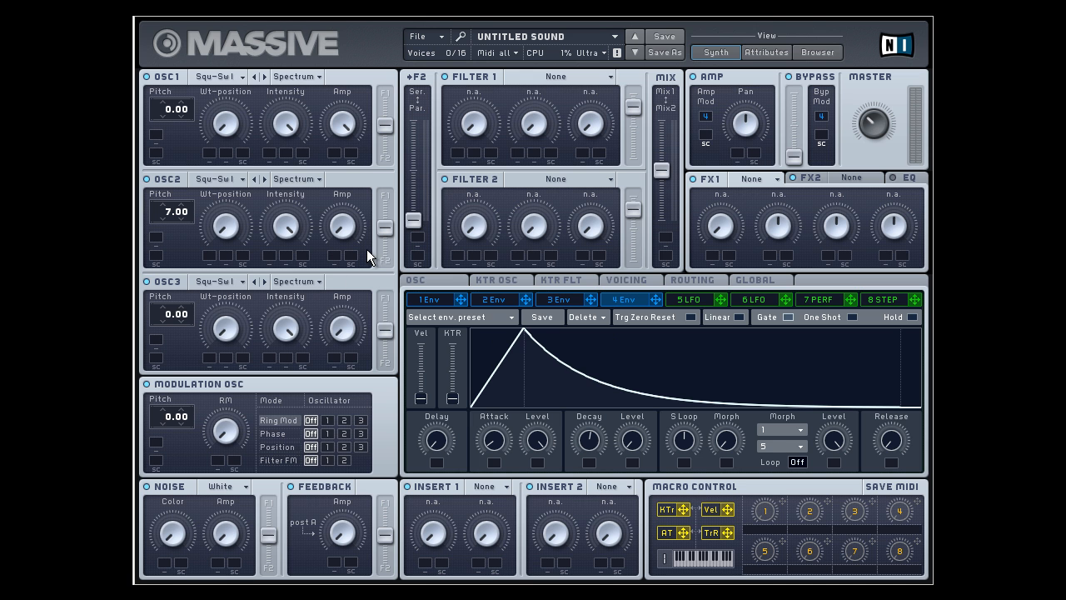
- Audition the Strontium wavetable on oscillator 1 while shortening envelope 4's decay, and return the oscillator to Square-Saw I
left_click(224, 77)
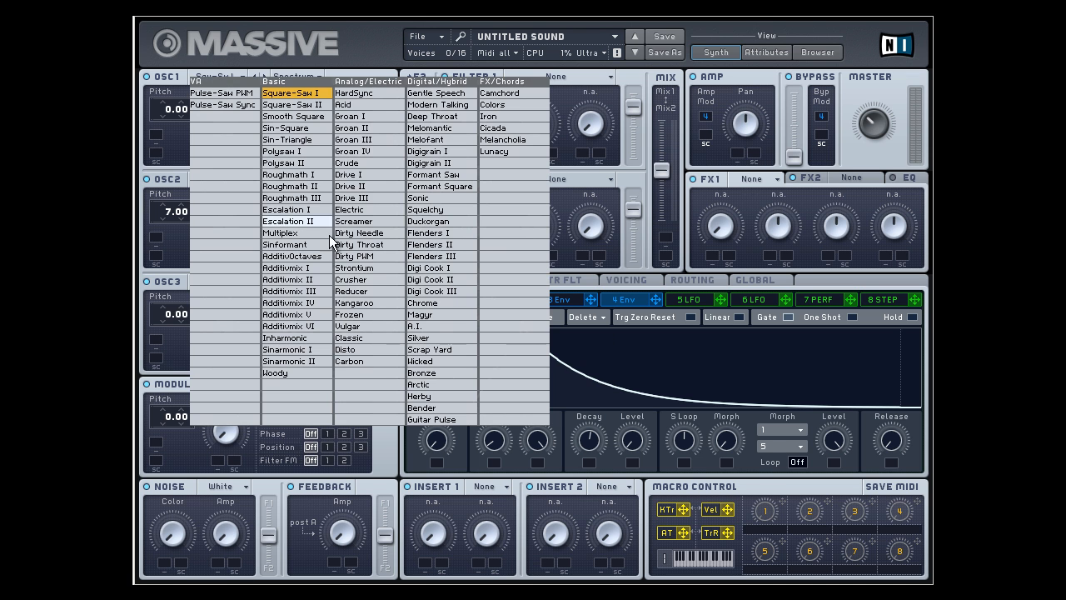
left_click(373, 266)
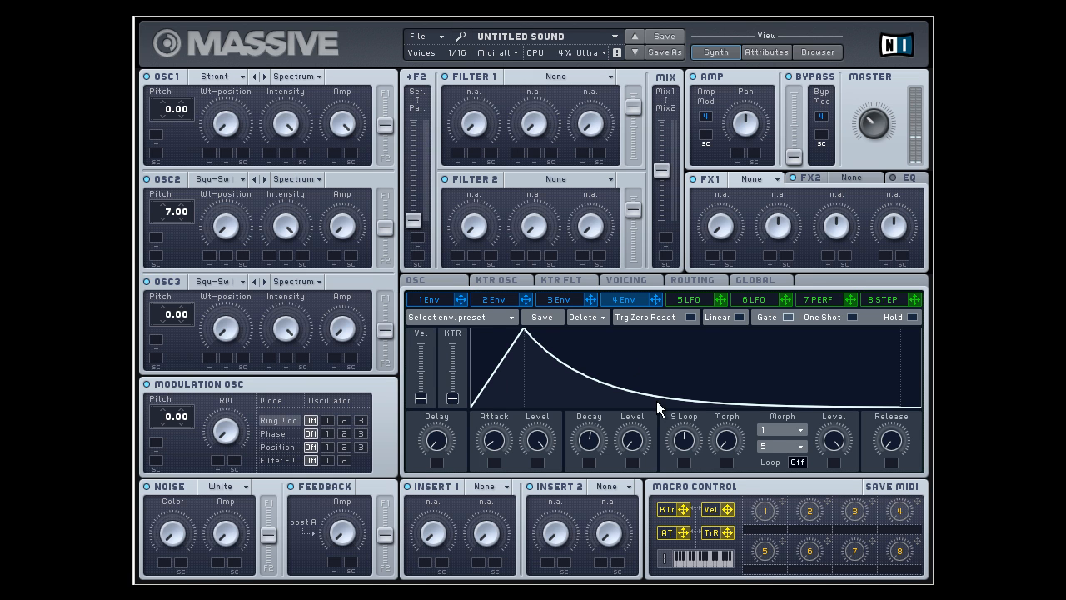
left_click_drag(588, 433, 598, 463)
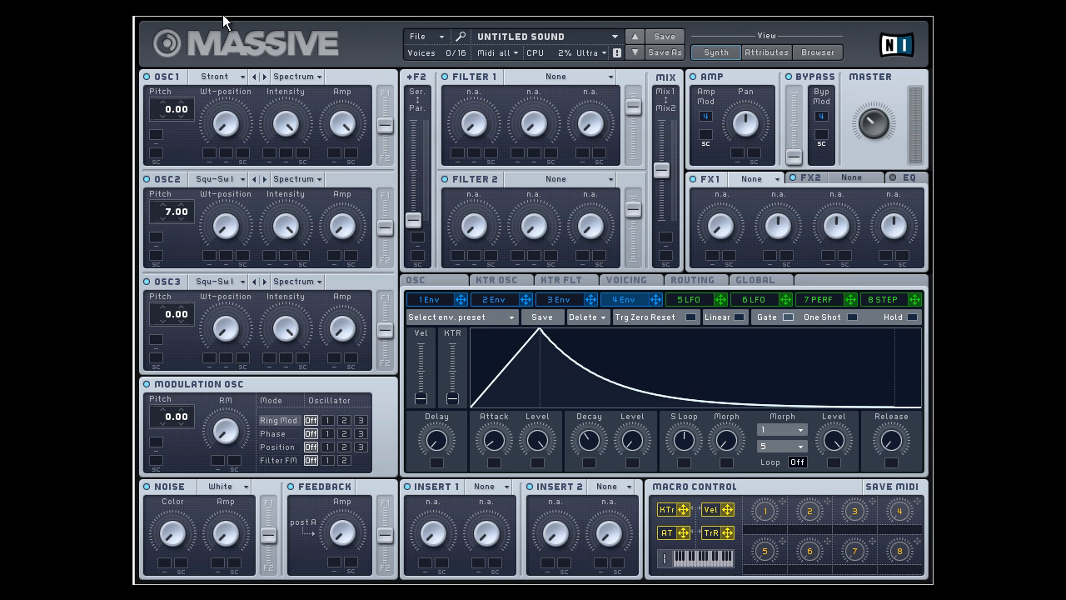
left_click(233, 77)
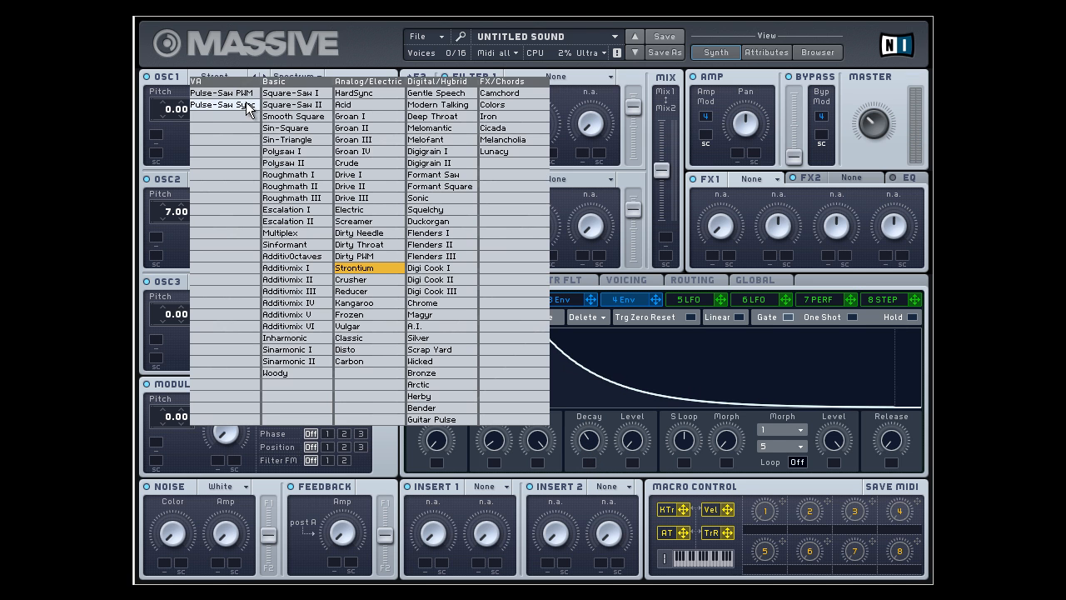
left_click(306, 93)
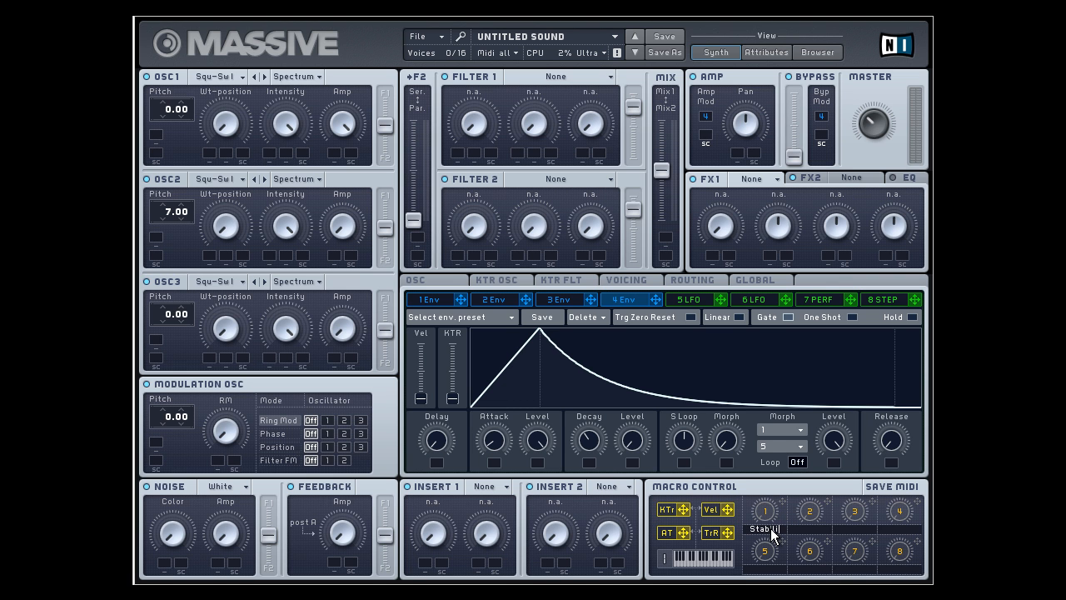
- Name macro 1 "Stabilize" and assign it to envelope 4's decay with a range that lengthens the decay
type("ze")
left_click_drag(584, 441, 569, 446)
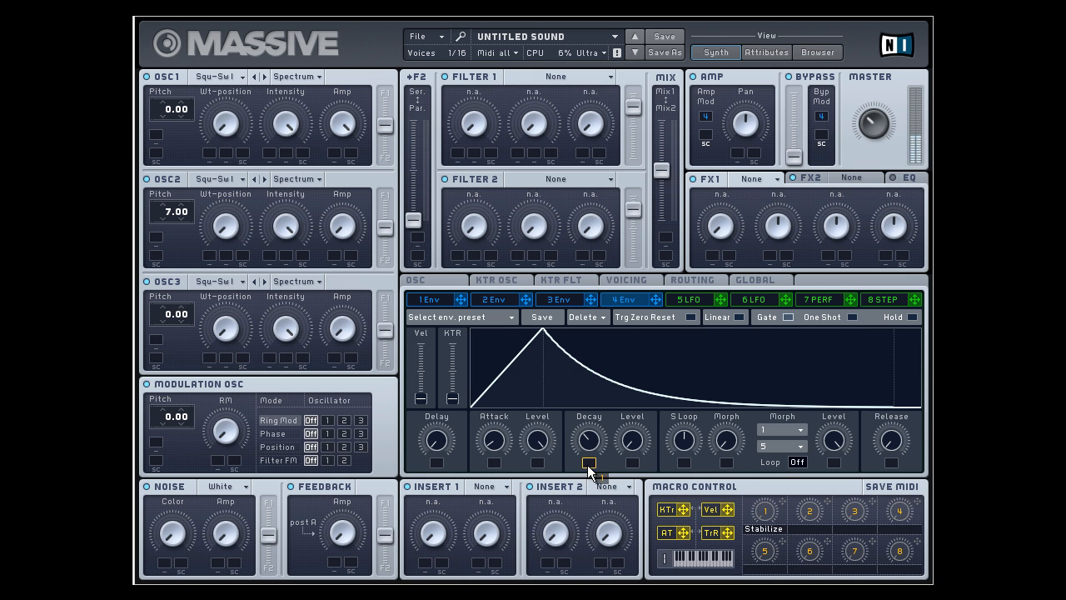
mouse_move(589, 469)
left_mouse_down()
mouse_move(576, 388)
mouse_move(587, 448)
left_mouse_up()
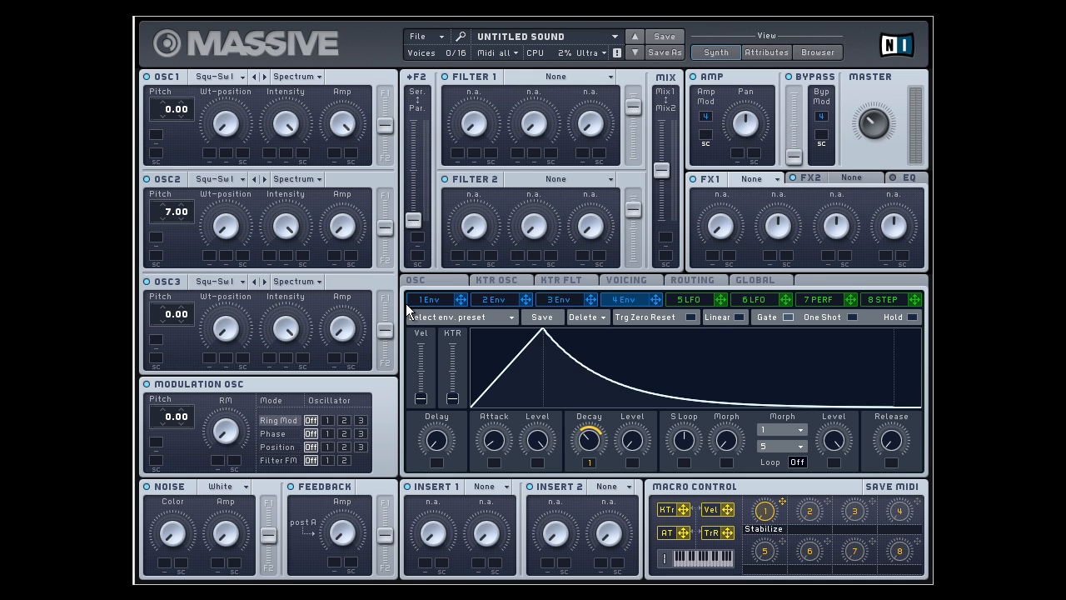
- Try assigning macro 1 to oscillator 2's amp, and switch that modulation off
left_click_drag(782, 502, 335, 262)
right_click(333, 259)
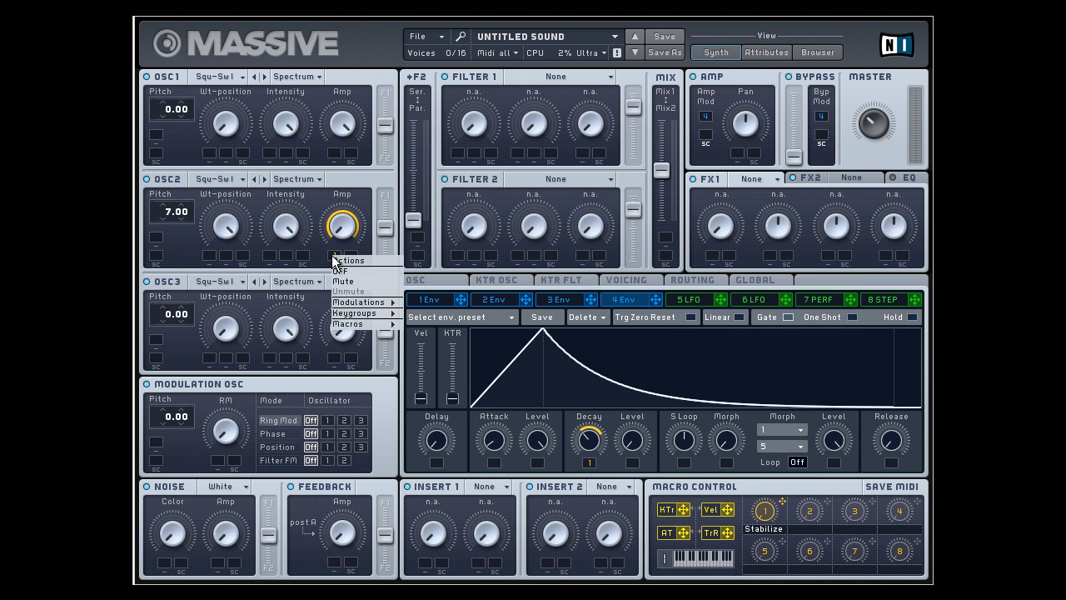
left_click(383, 268)
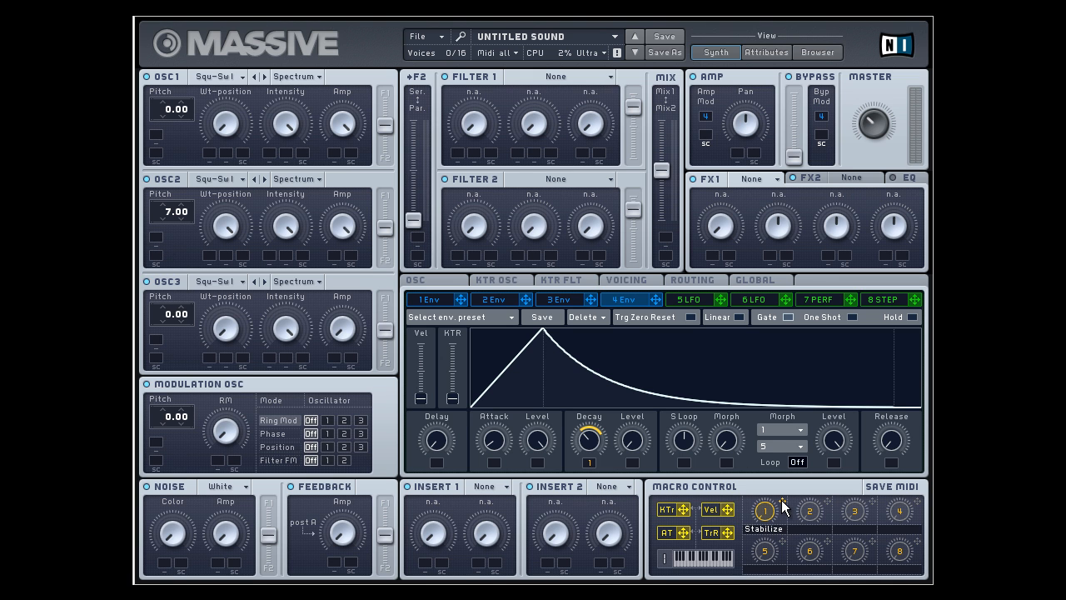
- Assign macro 1 to oscillator 2's pitch with a modulation amount of 0.30
left_click_drag(152, 280, 155, 237)
left_click_drag(188, 239, 190, 202)
- Load Reverb in FX1 and assign macro 1 to its Dry/Wet with a partial upward range
left_click(766, 179)
left_click(751, 190)
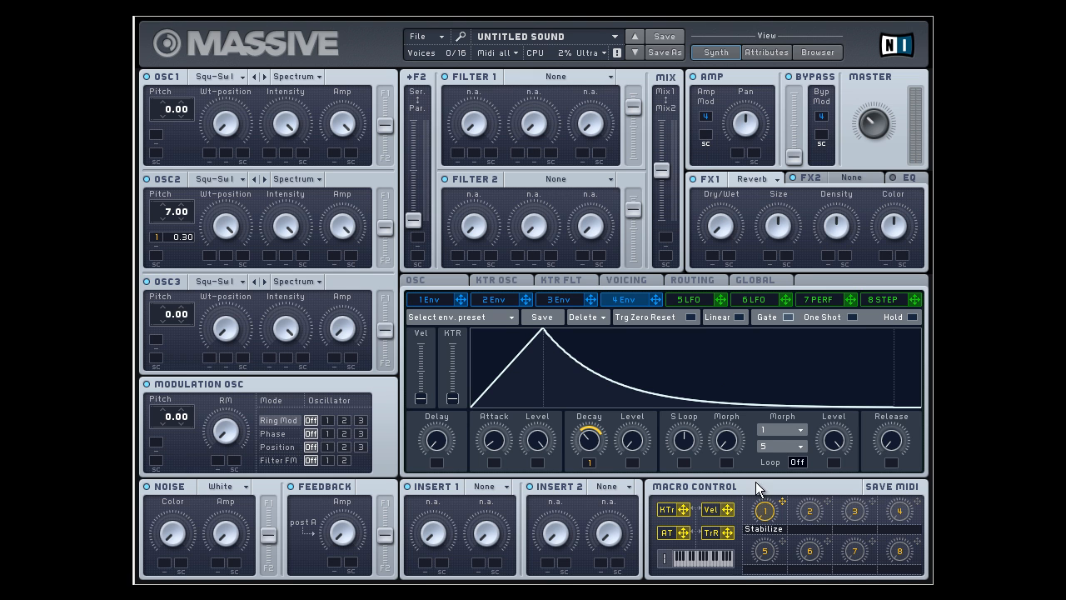
left_click_drag(783, 501, 711, 255)
left_click_drag(709, 252, 700, 206)
- Set filter 1 to Lowpass 4 and route oscillators 1 and 2 fully into filter 1
left_click(599, 78)
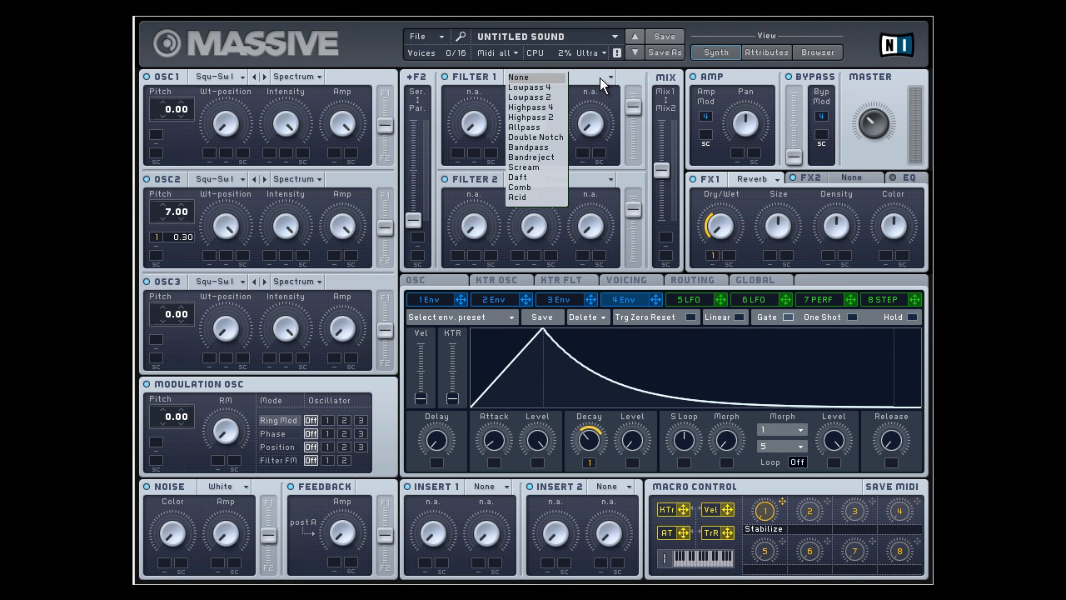
left_click(533, 89)
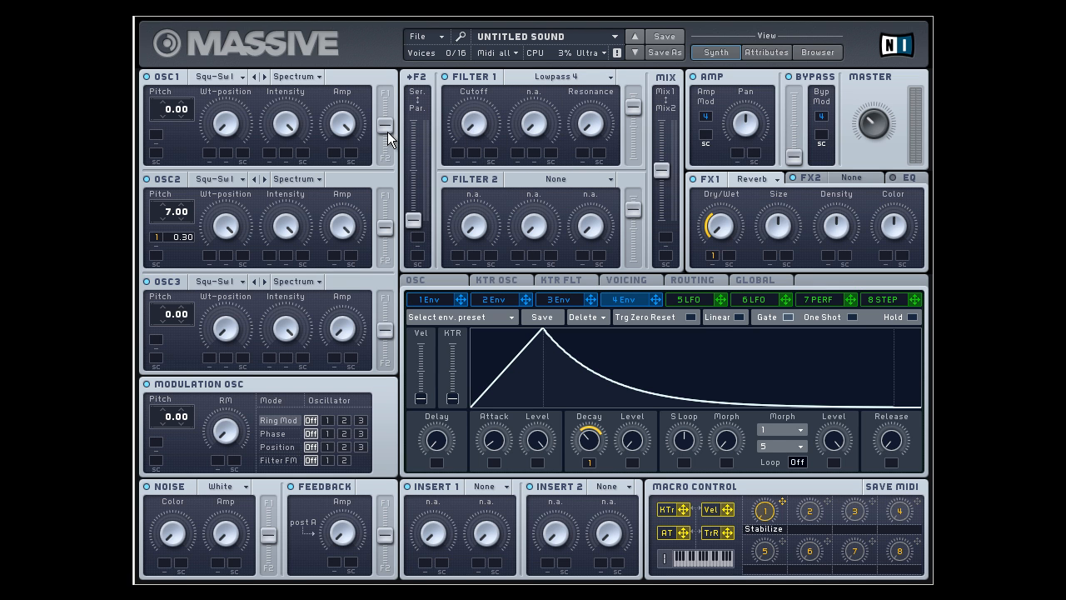
left_click_drag(385, 129, 385, 97)
left_click_drag(385, 228, 385, 197)
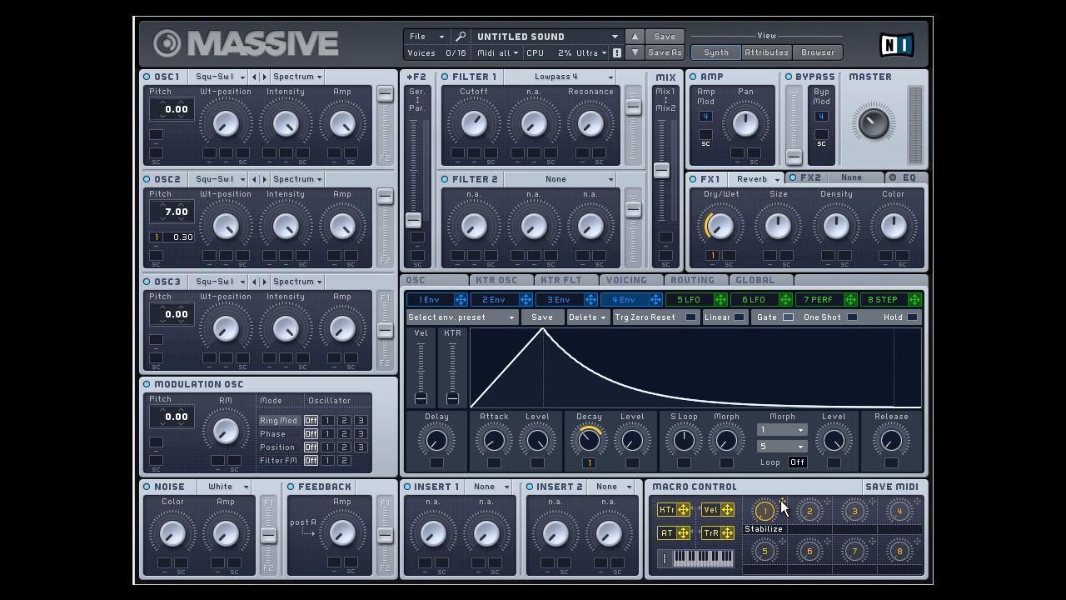
- Give filter 1's cutoff an upward modulation range from macro 1 and raise the resonance slightly
left_click_drag(457, 147, 458, 143)
left_click_drag(595, 123, 595, 107)
- Load Bitcrusher in insert 1 and assign macro 1 to its Dry/Wet over the full range
left_click(490, 487)
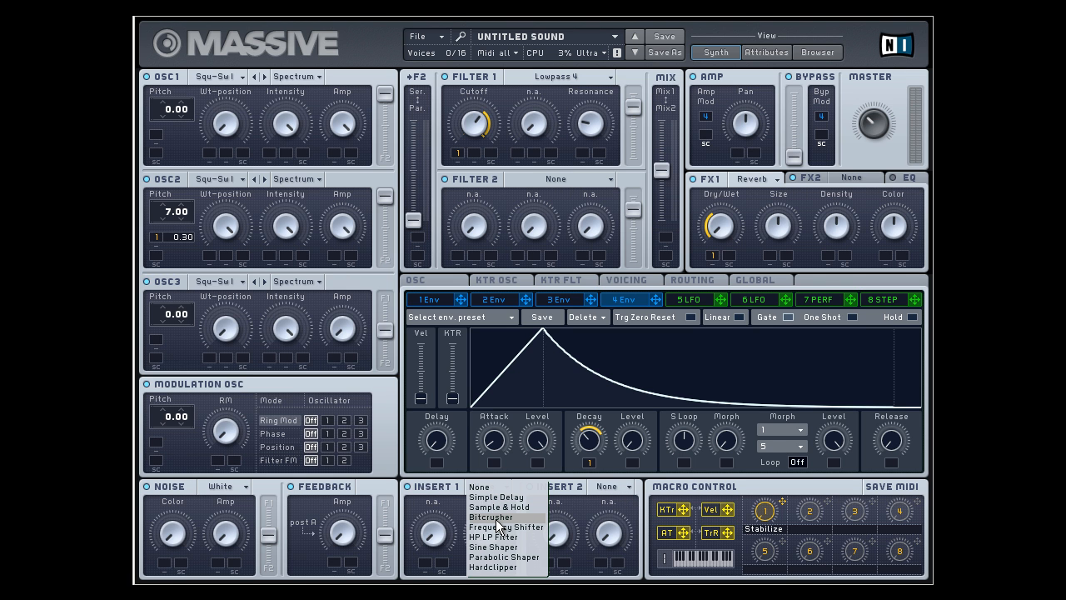
left_click(497, 518)
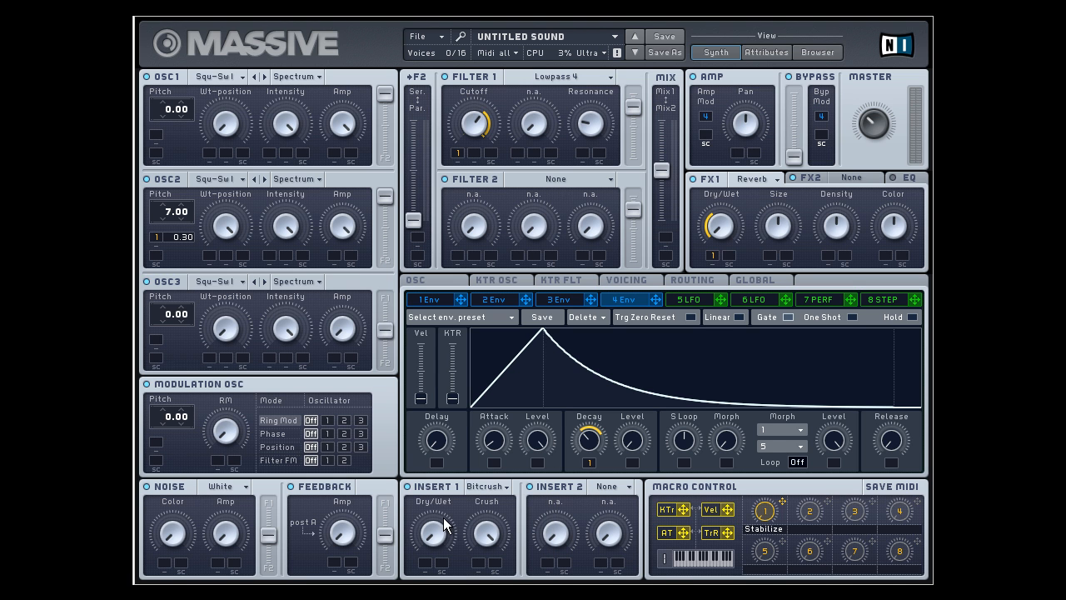
left_click_drag(783, 502, 425, 563)
left_click_drag(430, 565, 385, 292)
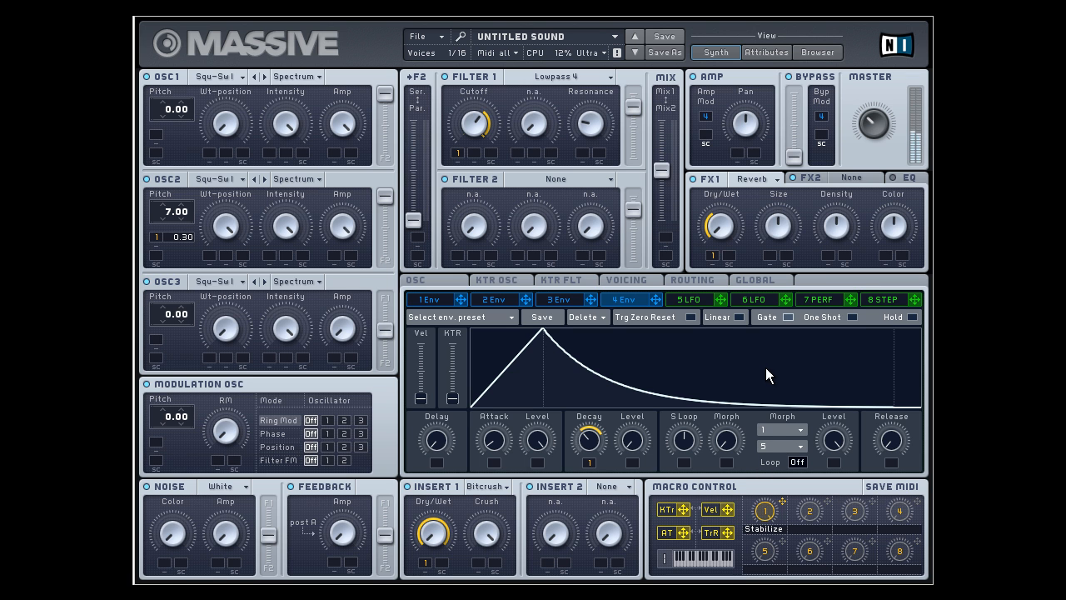
- Replace the insert 1 effect with Sample & Hold
left_click(494, 487)
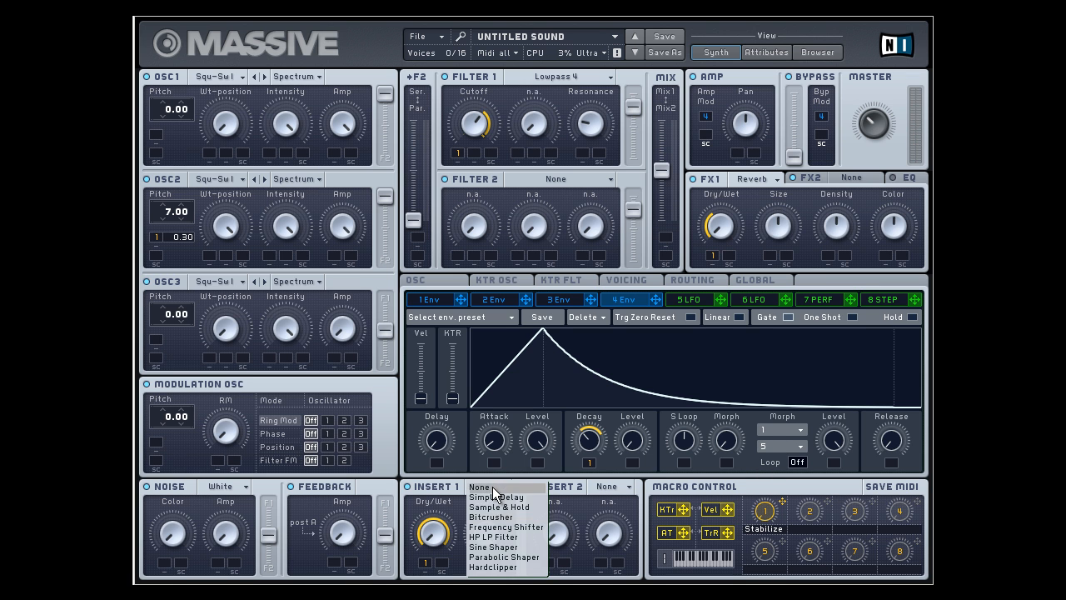
left_click(512, 509)
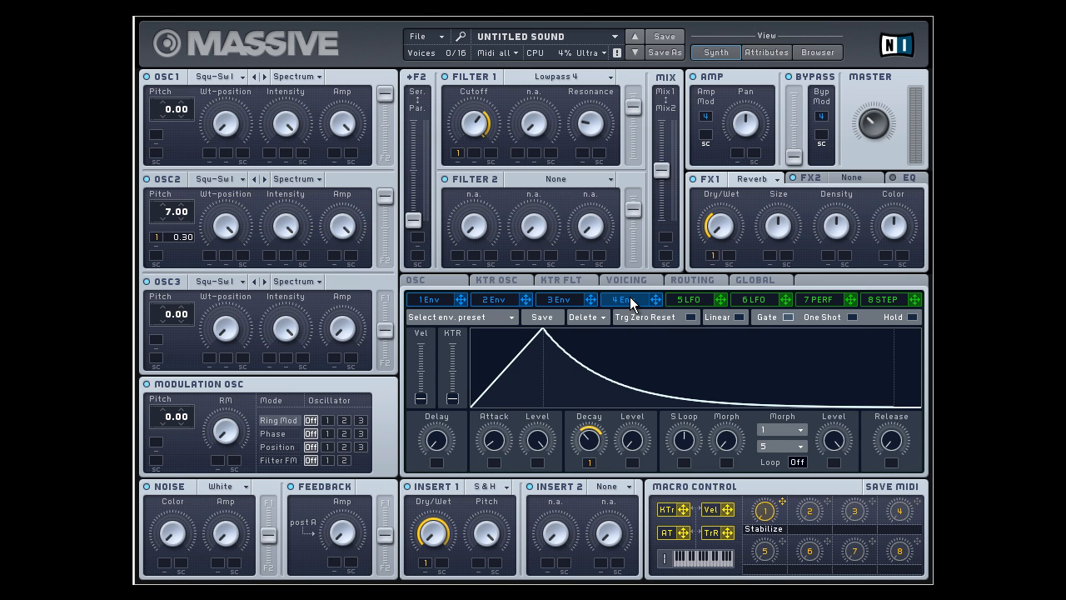
left_click_drag(706, 115, 707, 116)
- Load Delay in FX2 and raise its Dry/Wet well above halfway
left_click(812, 179)
left_click(871, 182)
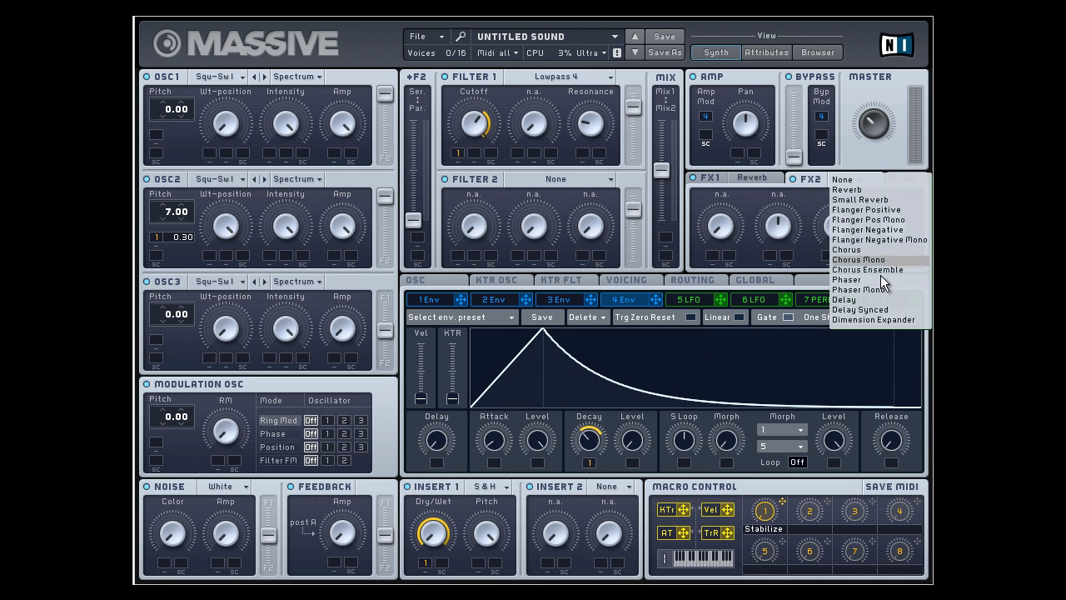
left_click(843, 299)
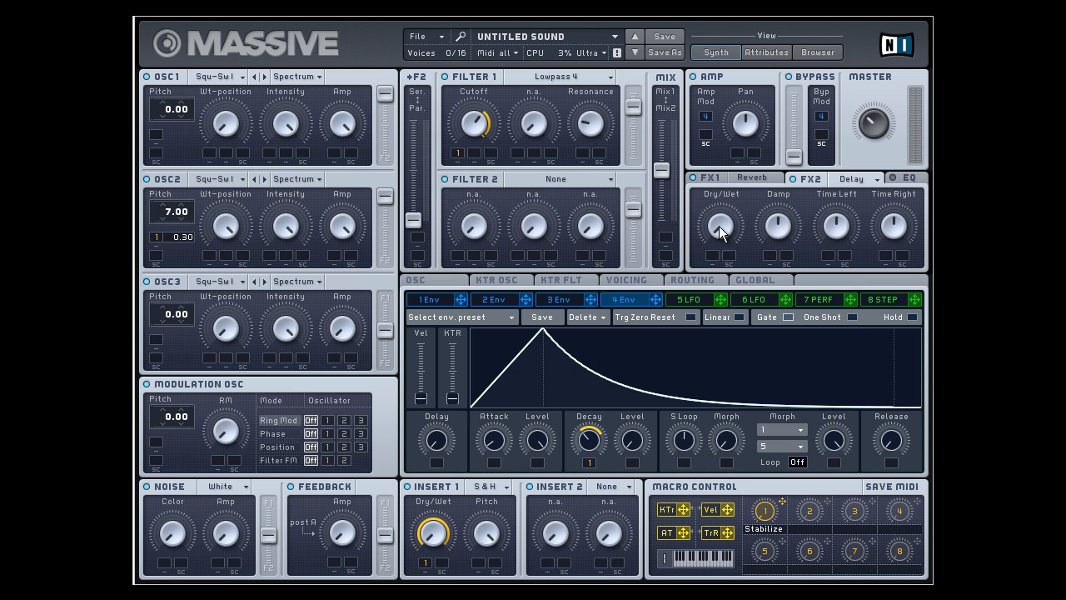
left_click_drag(727, 229, 696, 104)
- Change FX2 to Delay Synced and assign macro 1 to its Dry/Wet over the full range
left_click(866, 180)
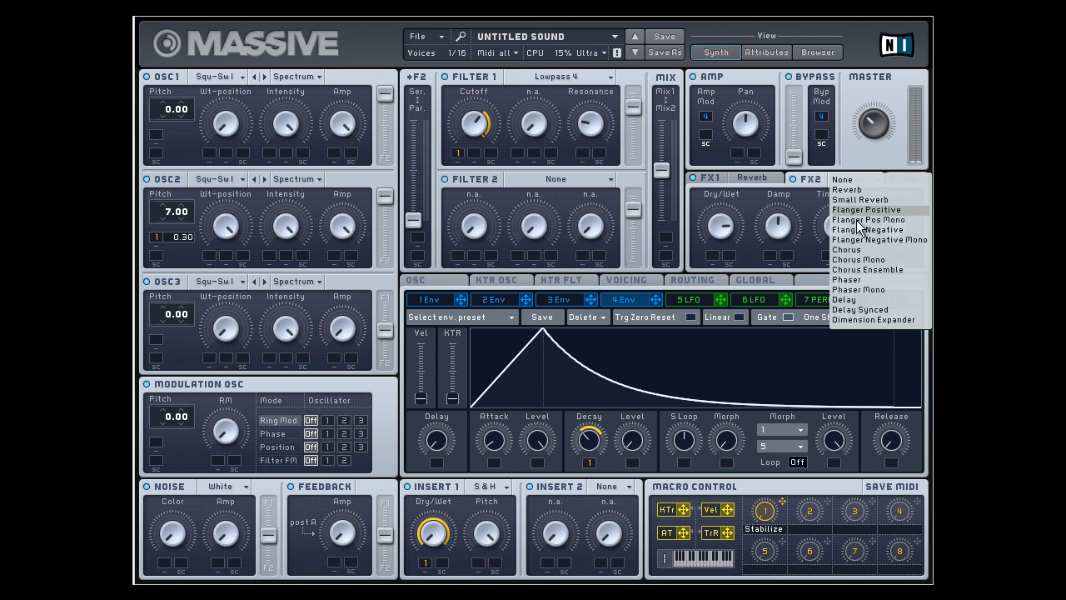
left_click(876, 311)
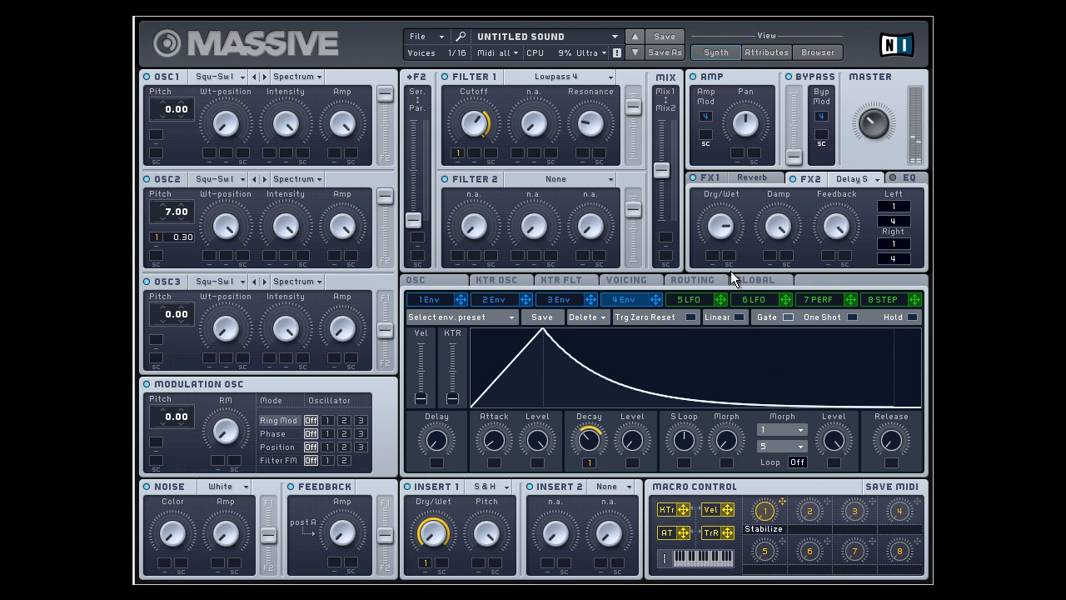
left_click_drag(783, 501, 696, 195)
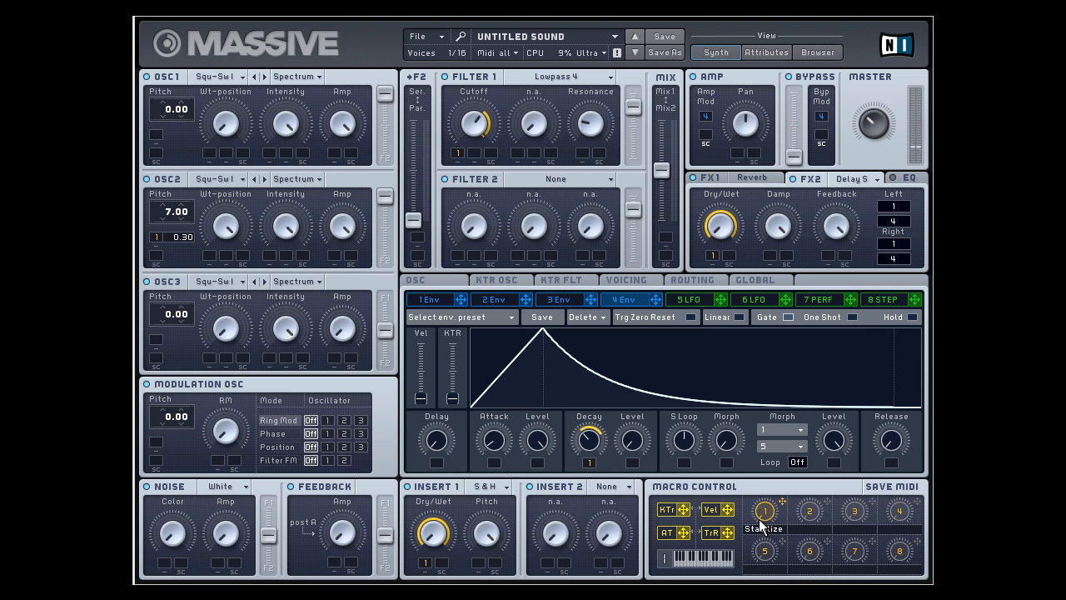